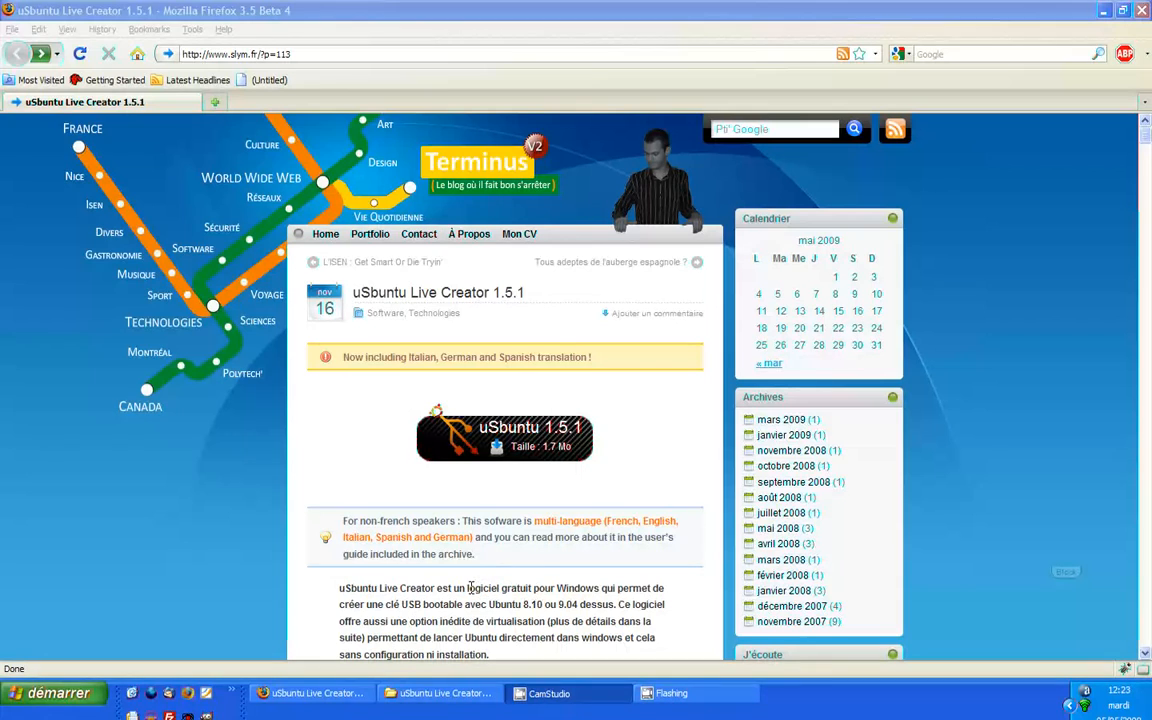
left_click_drag(469, 588, 571, 588)
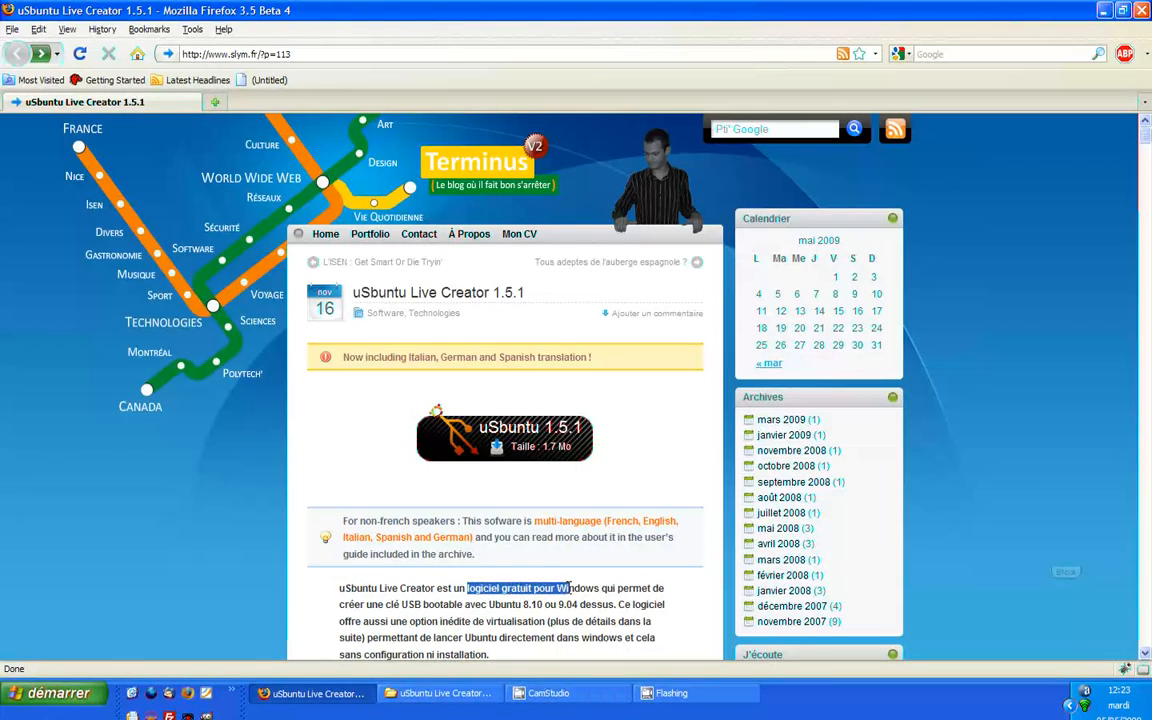
left_click(627, 474)
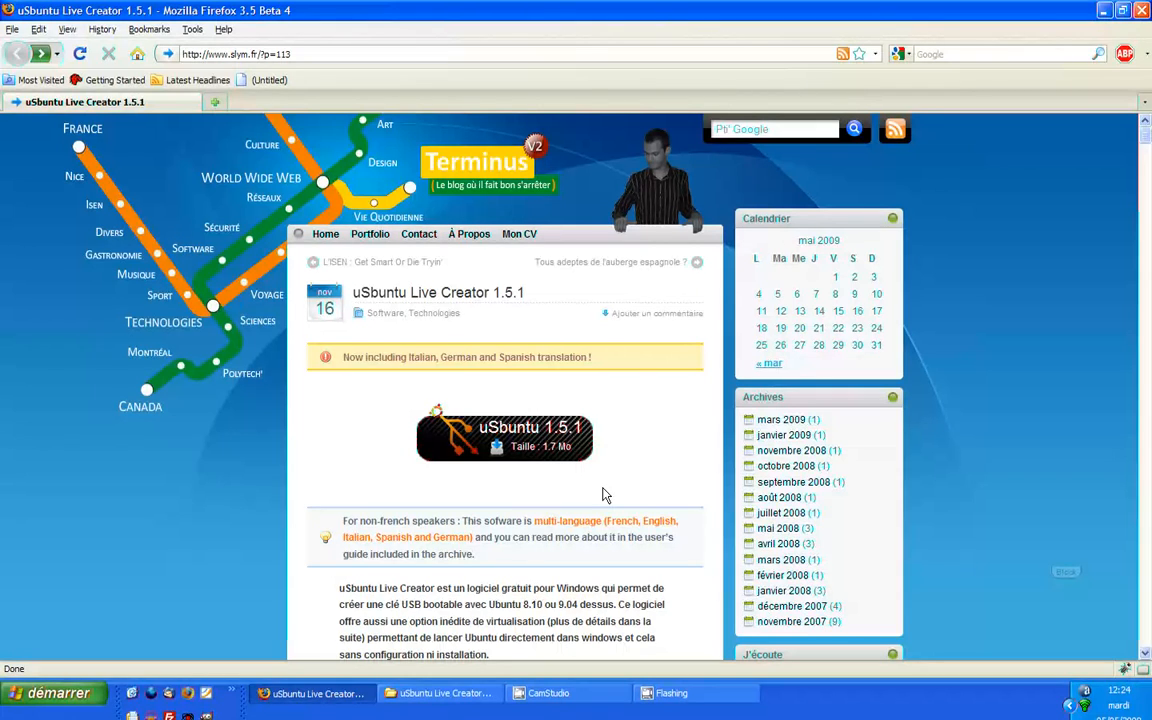
scroll(616, 484, "down", 3)
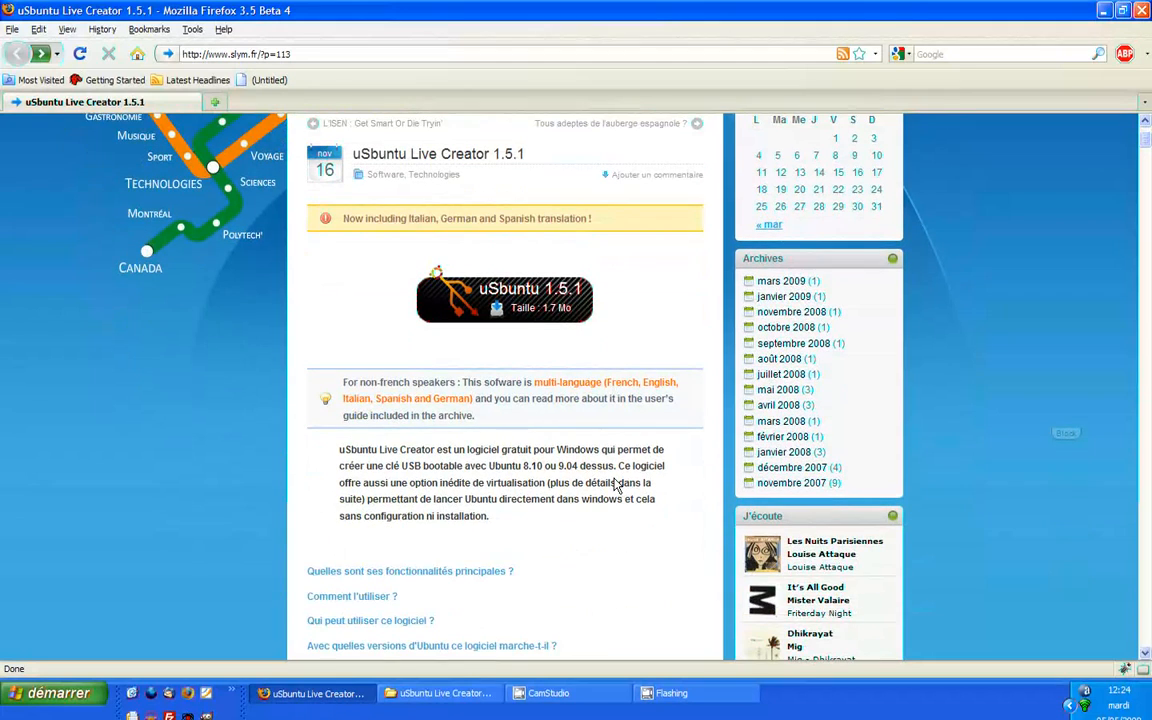
scroll(616, 484, "up", 3)
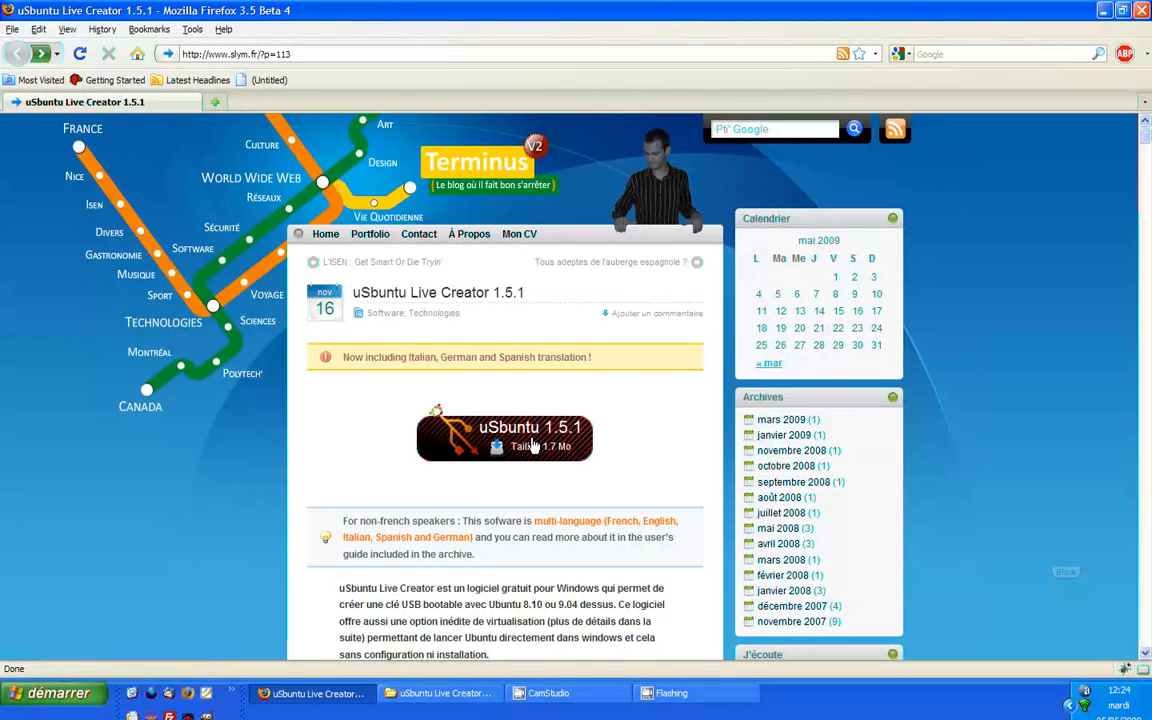
Step: Launch uSbuntu Live Creator.exe from its folder and choose the USB key E: VIDE - FAT32 - 3.7Go
left_click(440, 693)
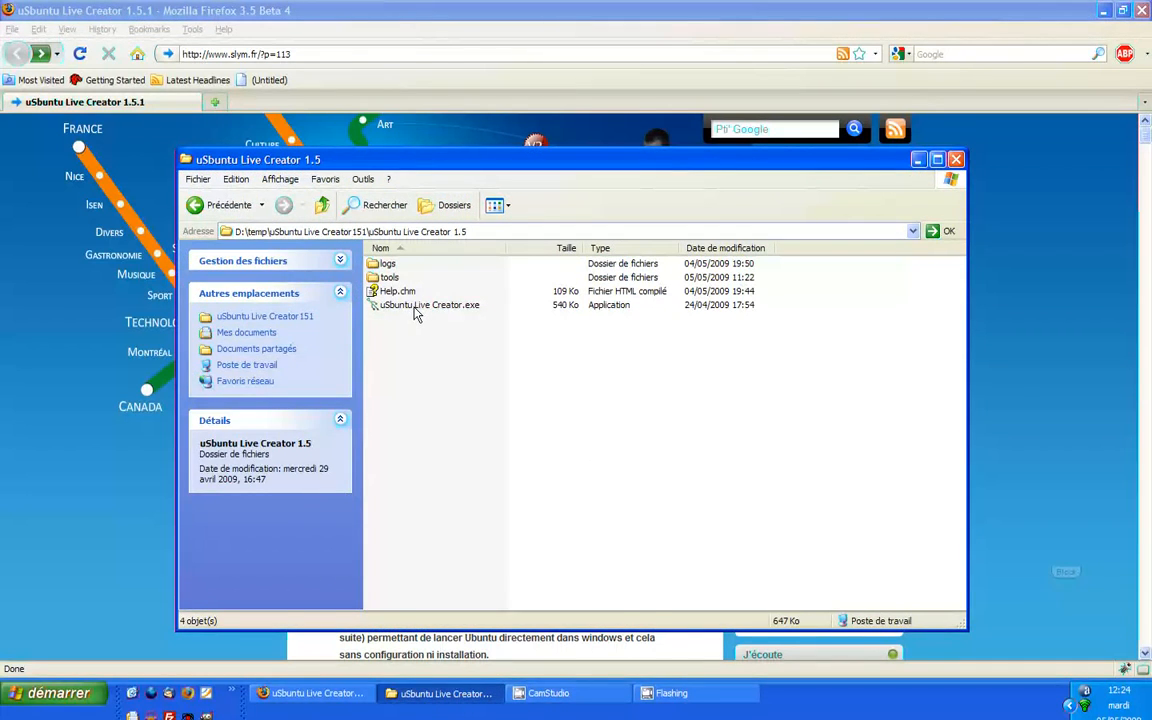
left_click(415, 308)
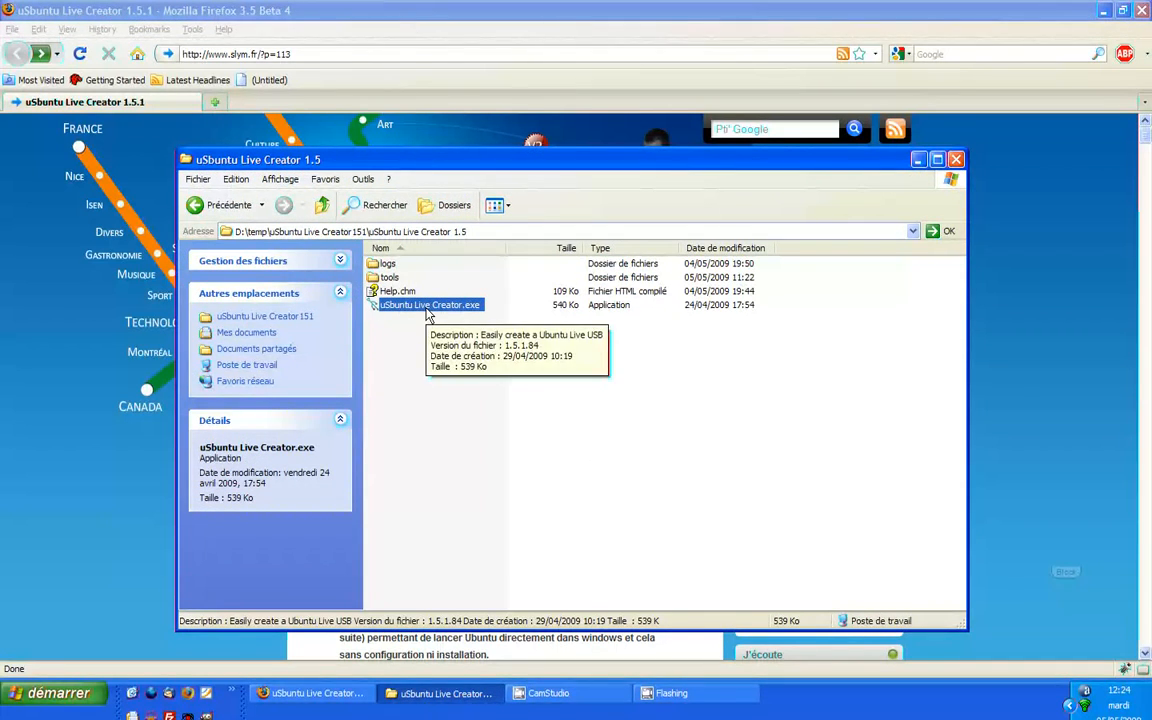
double_click(427, 305)
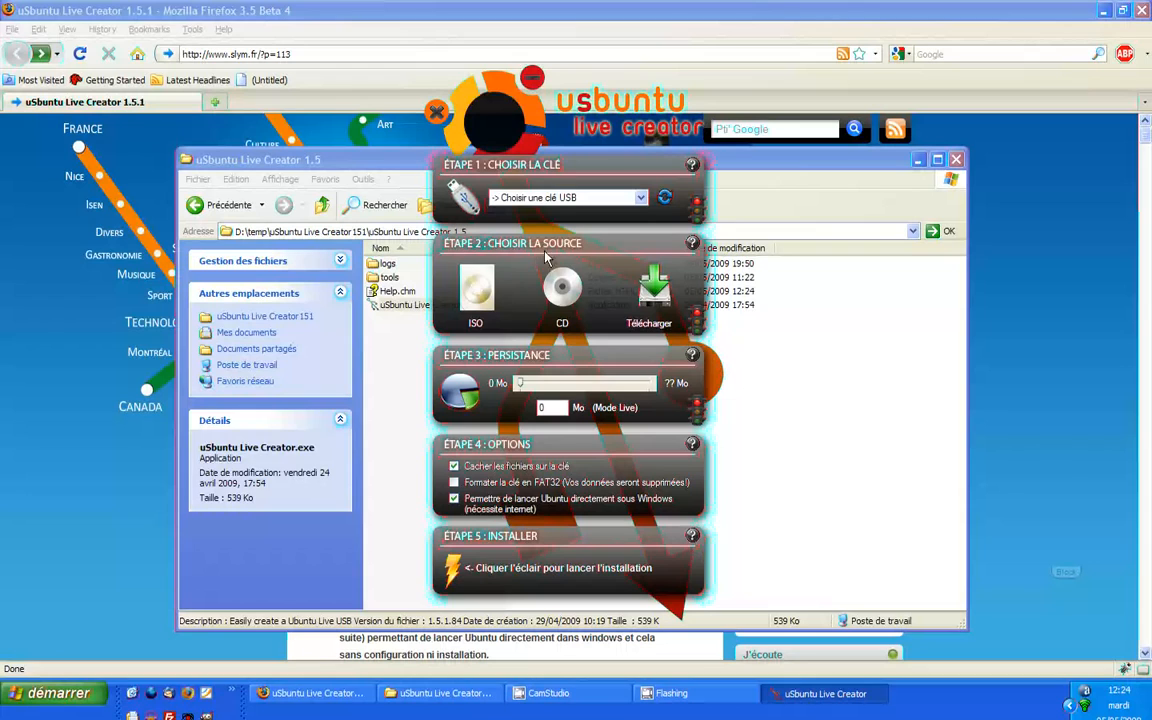
left_click(640, 199)
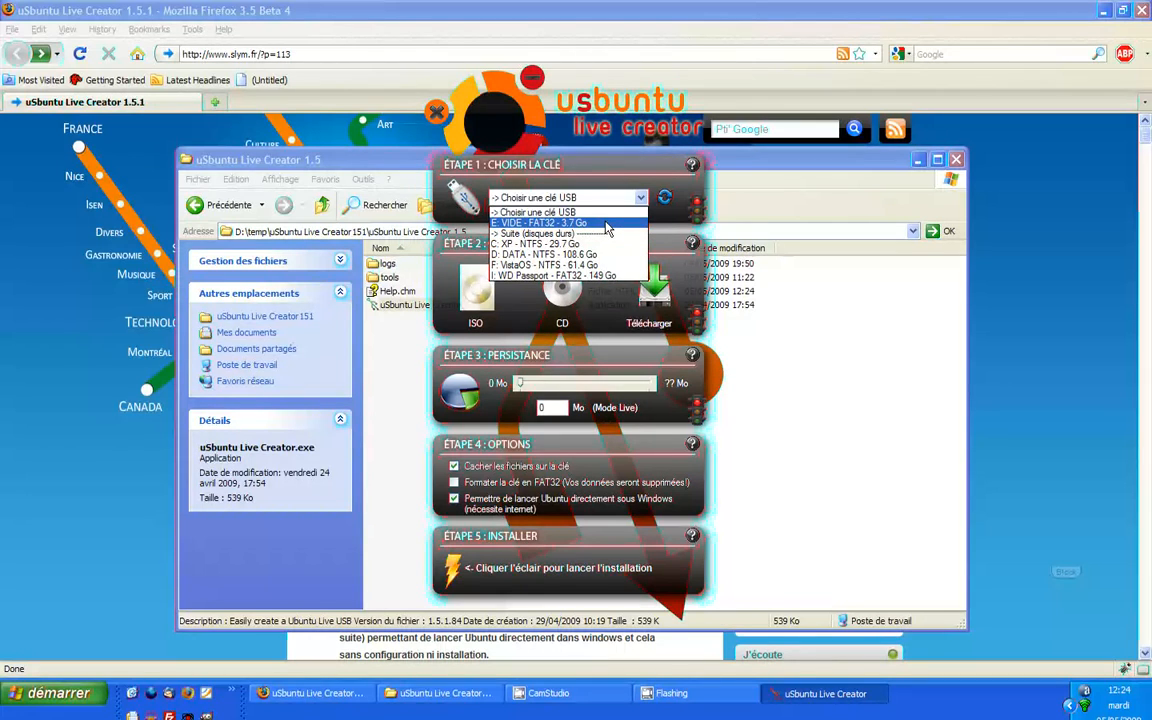
left_click(606, 223)
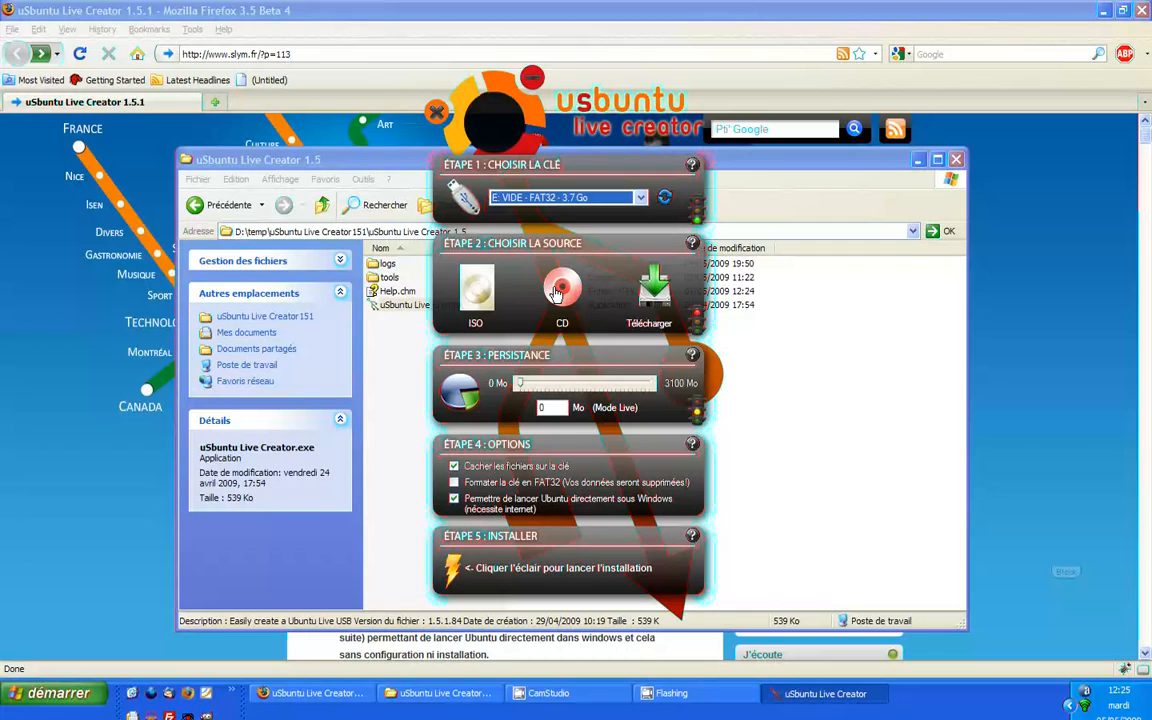
Step: Open the Ubuntu-fr download page from the source options and examine its version, variant, computer type and server choices
left_click(655, 290)
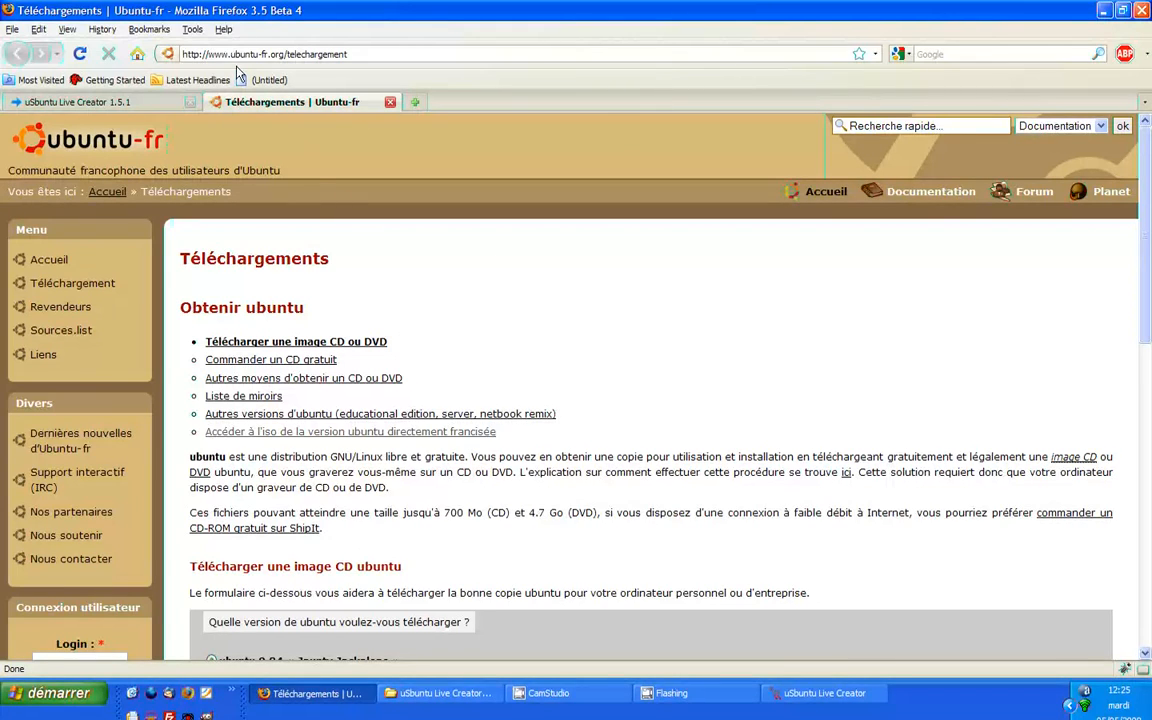
left_click_drag(221, 54, 321, 54)
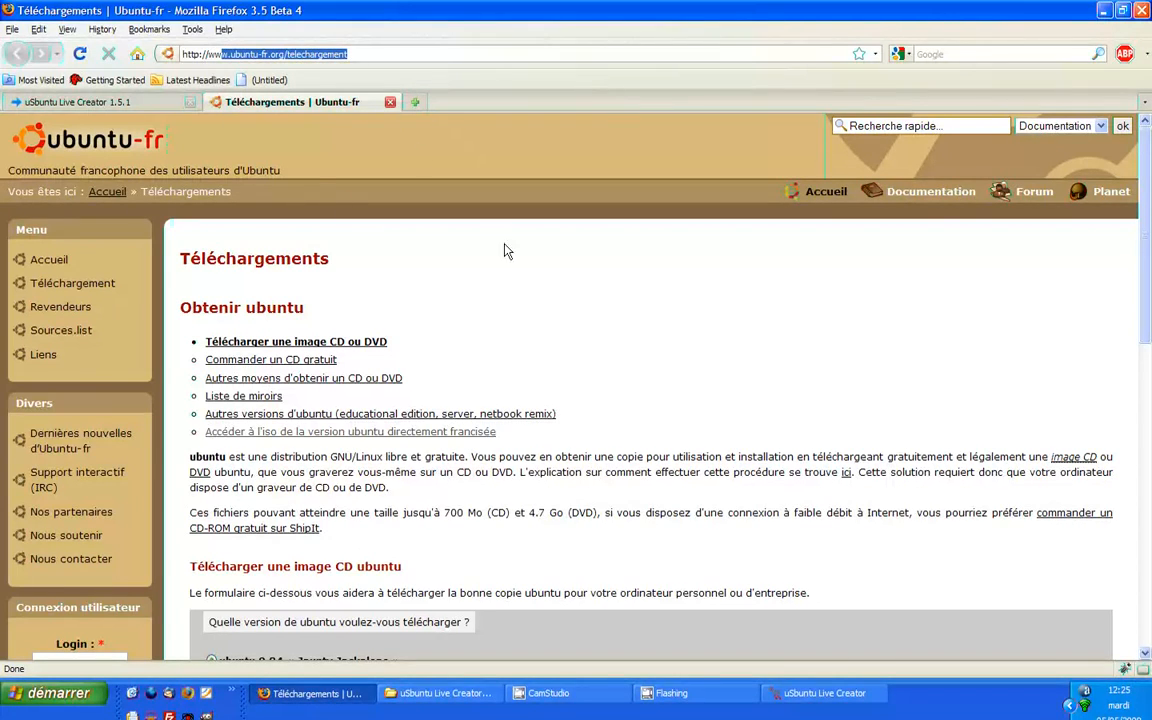
left_click(533, 273)
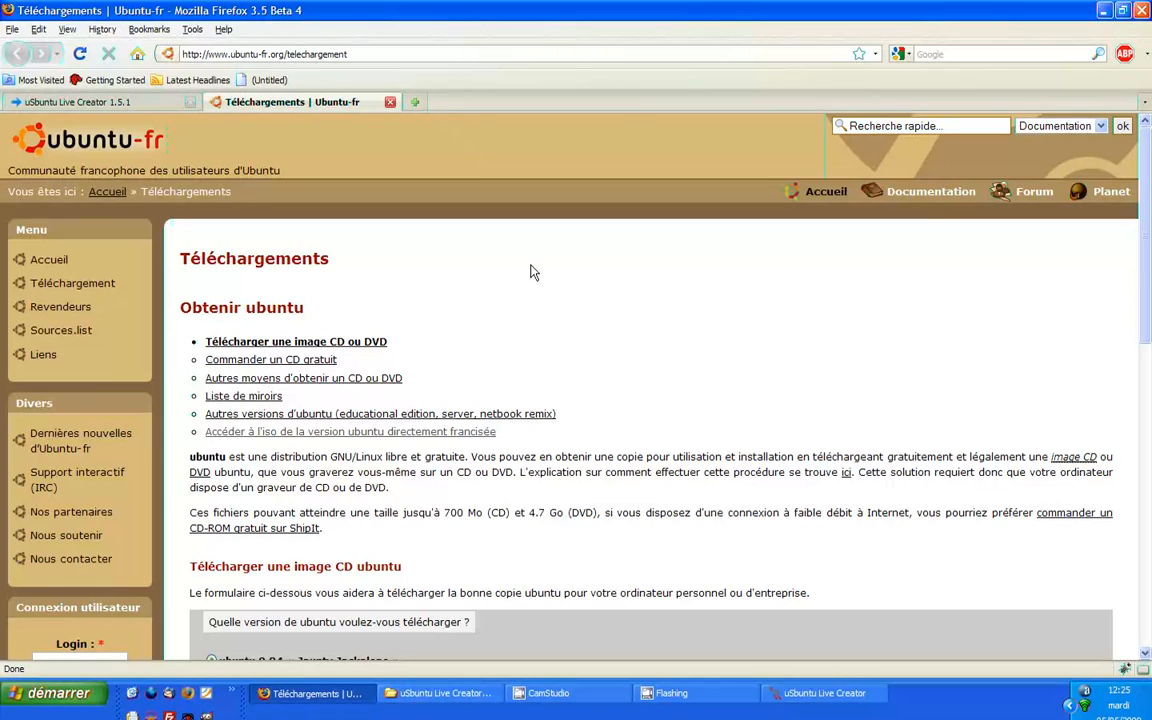
scroll(532, 263, "down", 3)
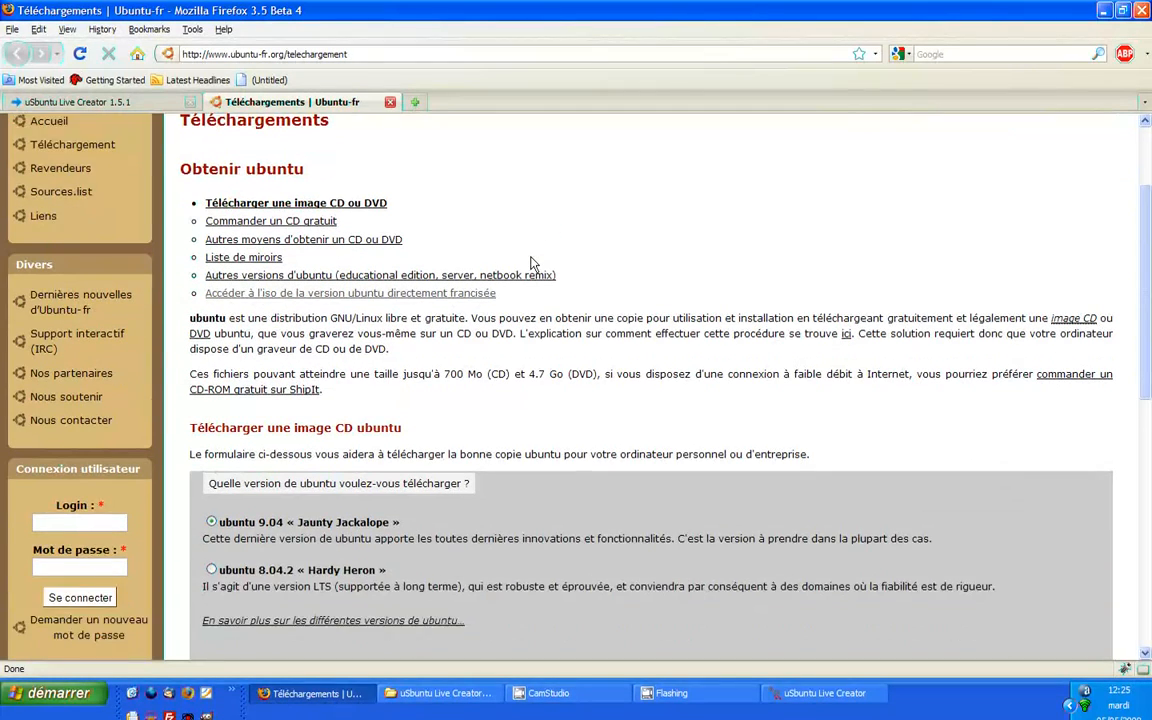
scroll(526, 270, "down", 3)
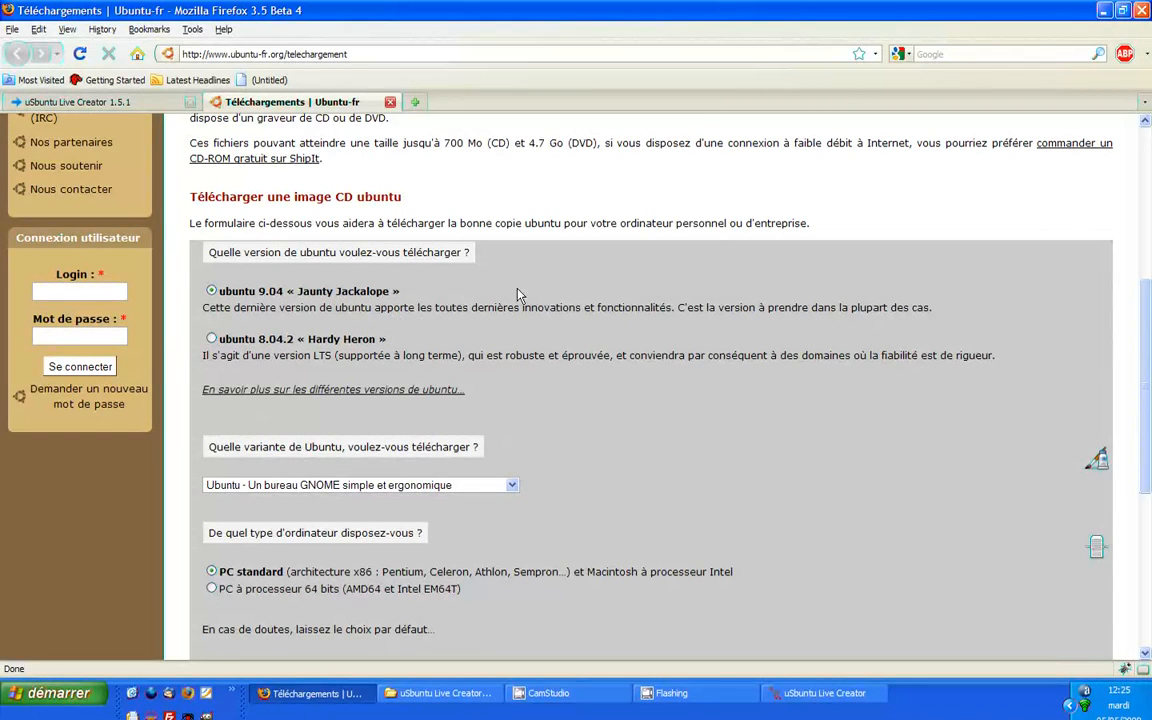
scroll(574, 280, "down", 2)
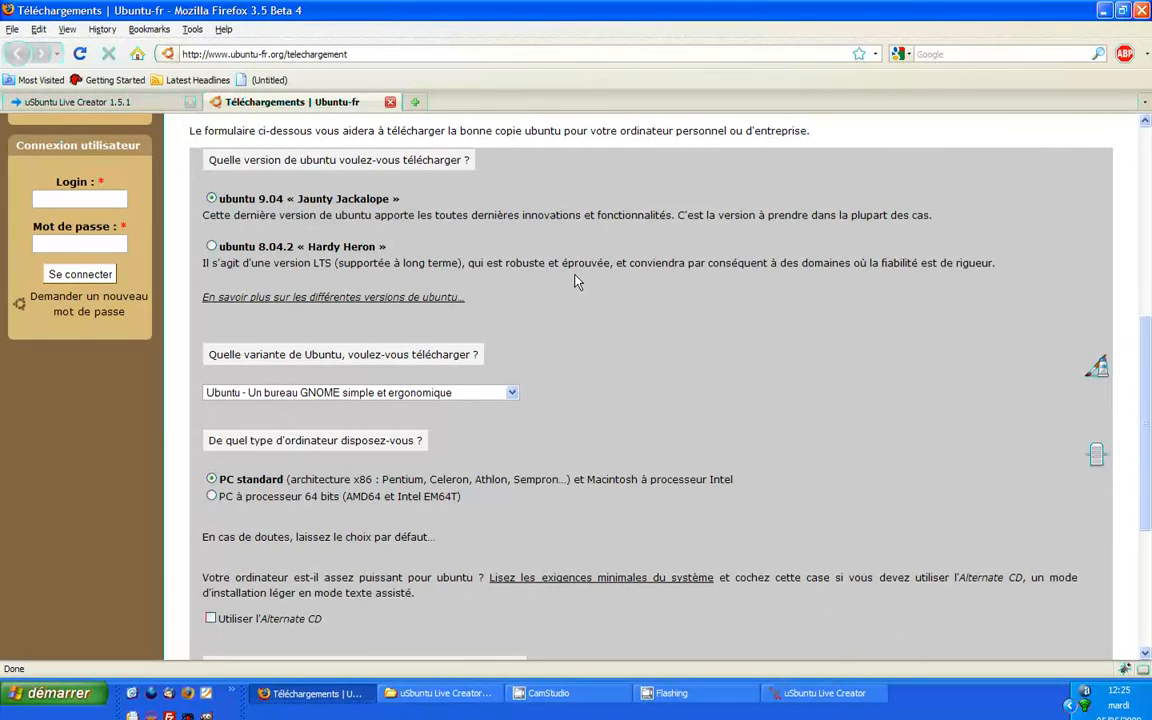
scroll(534, 268, "down", 3)
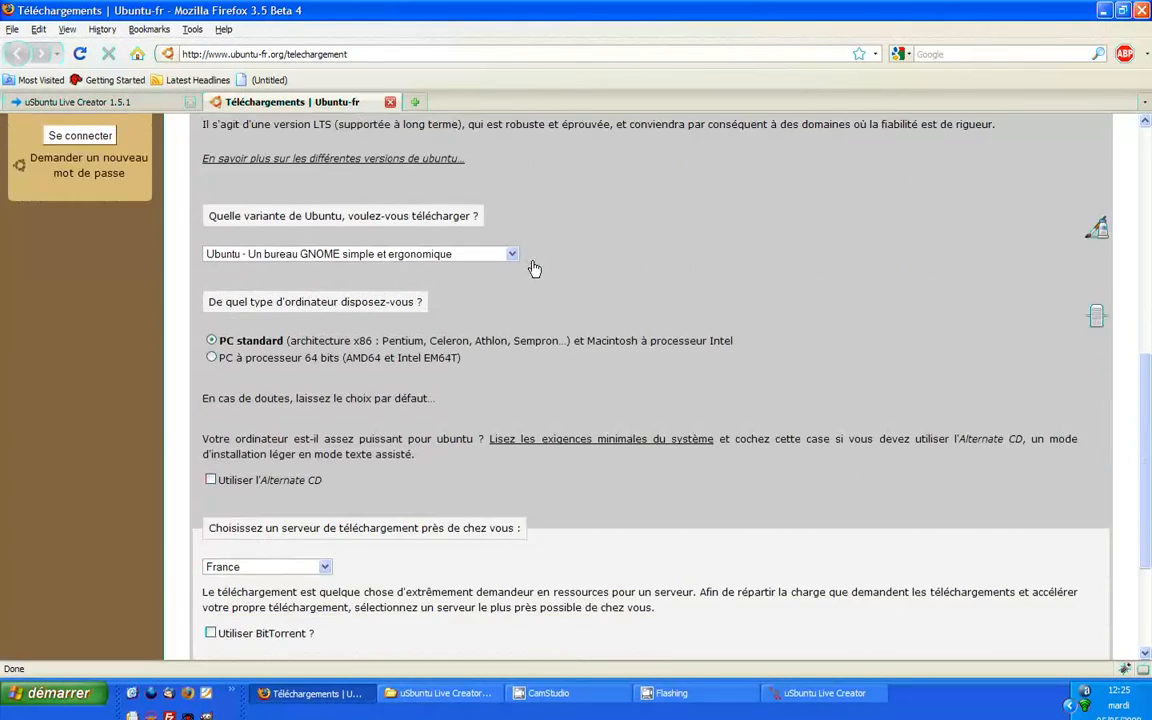
scroll(534, 268, "down", 3)
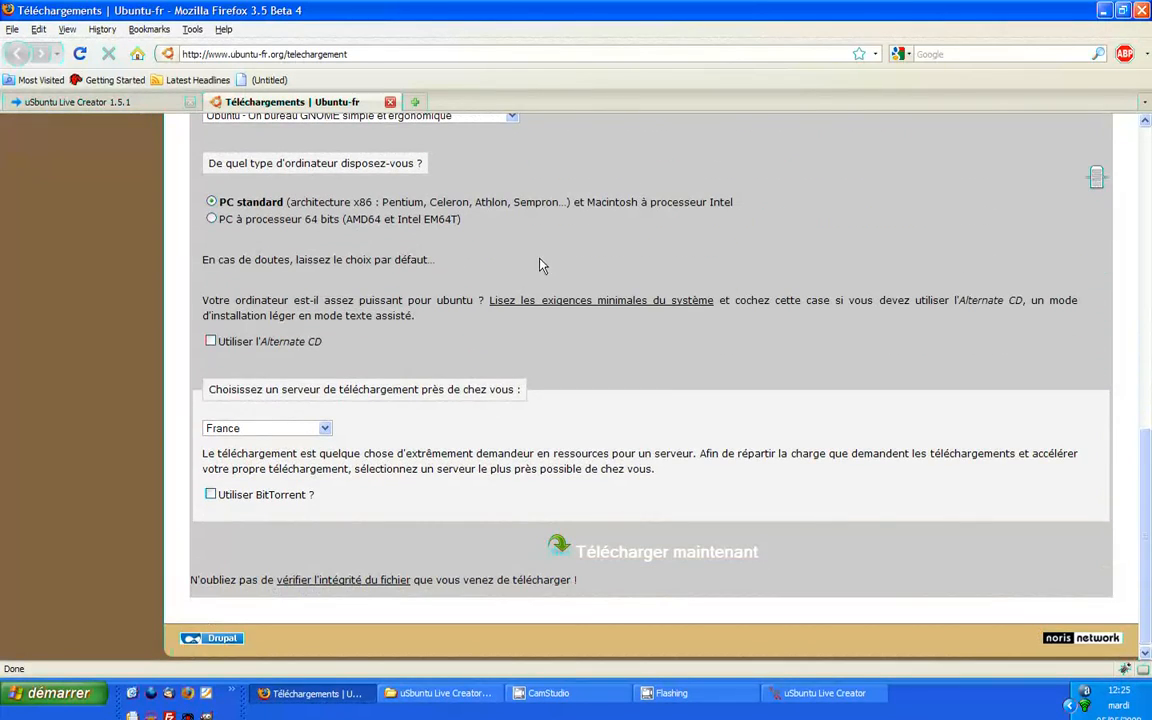
Step: Start downloading ubuntu-9.04-desktop-i386.iso with Save File, cancel the transfer and close the downloads window
left_click(645, 558)
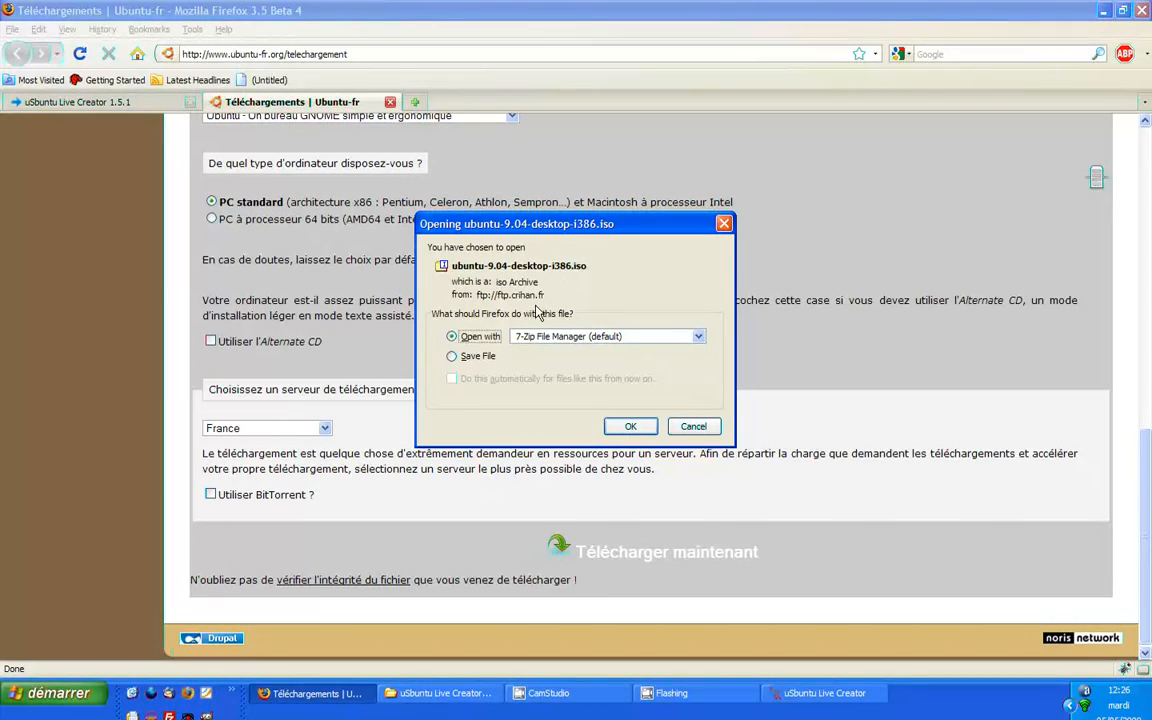
left_click(482, 358)
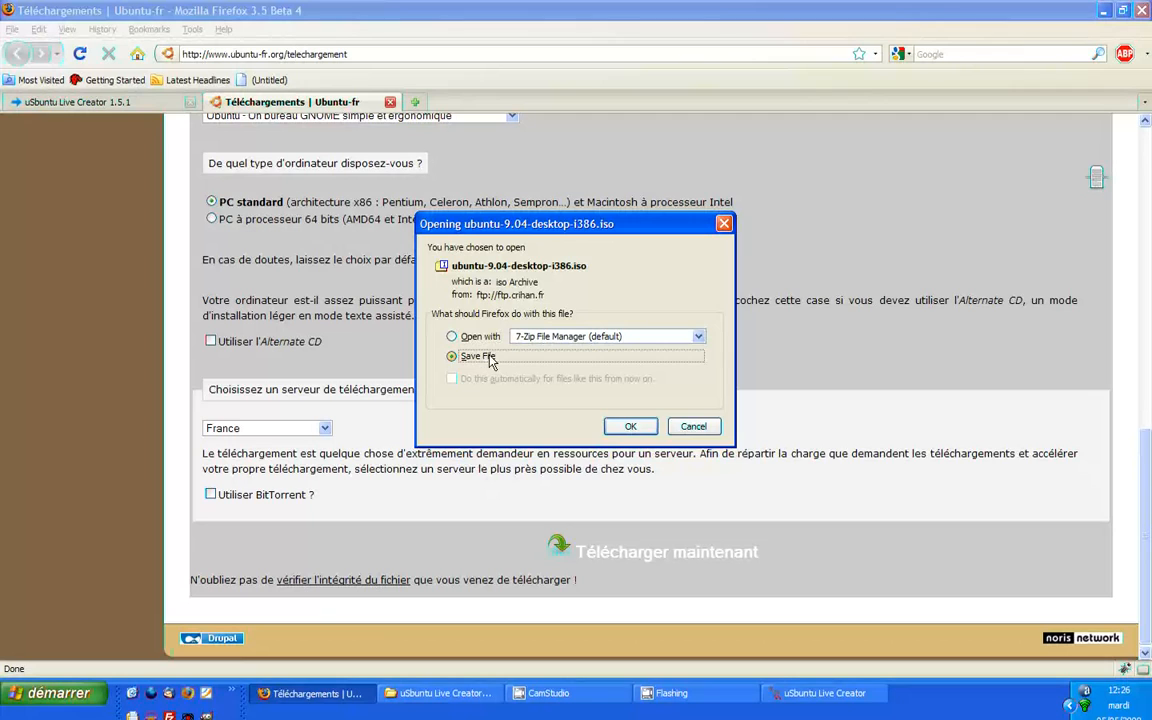
left_click(630, 427)
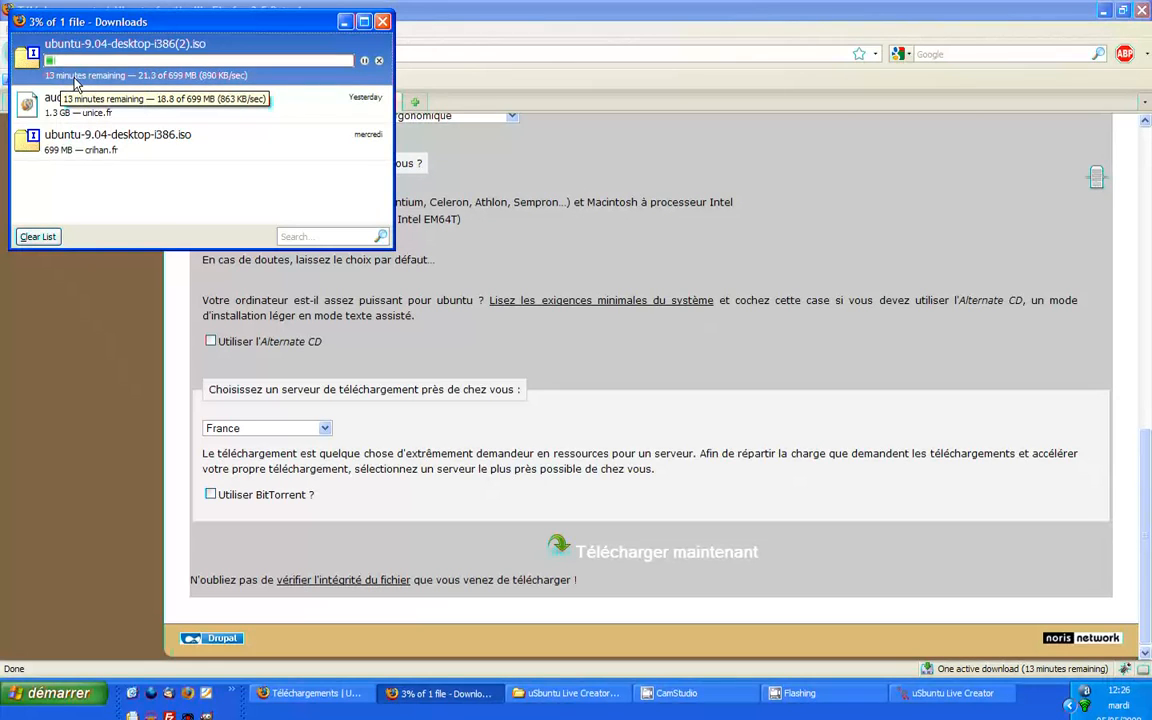
left_click(379, 60)
left_click(385, 26)
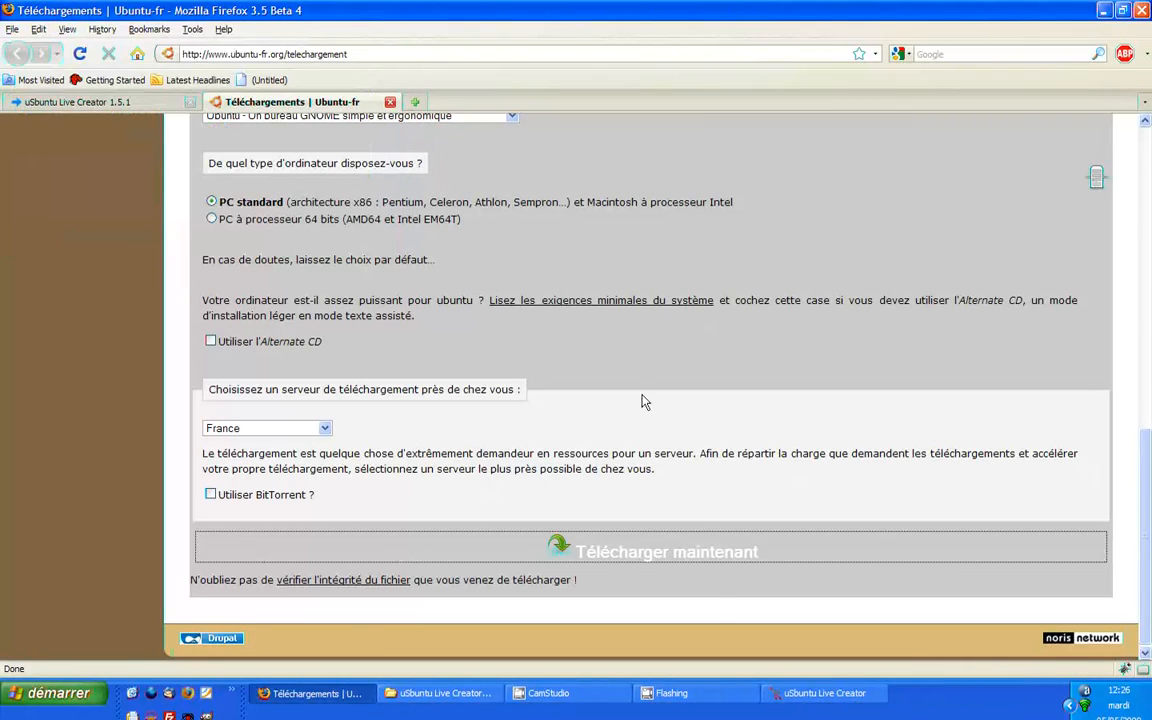
Step: Switch to uSbuntu Live Creator and load ubuntu-9.04-desktop-i386.iso from the uSbuntu Live Creator151 folder as the ISO source
left_click(490, 703)
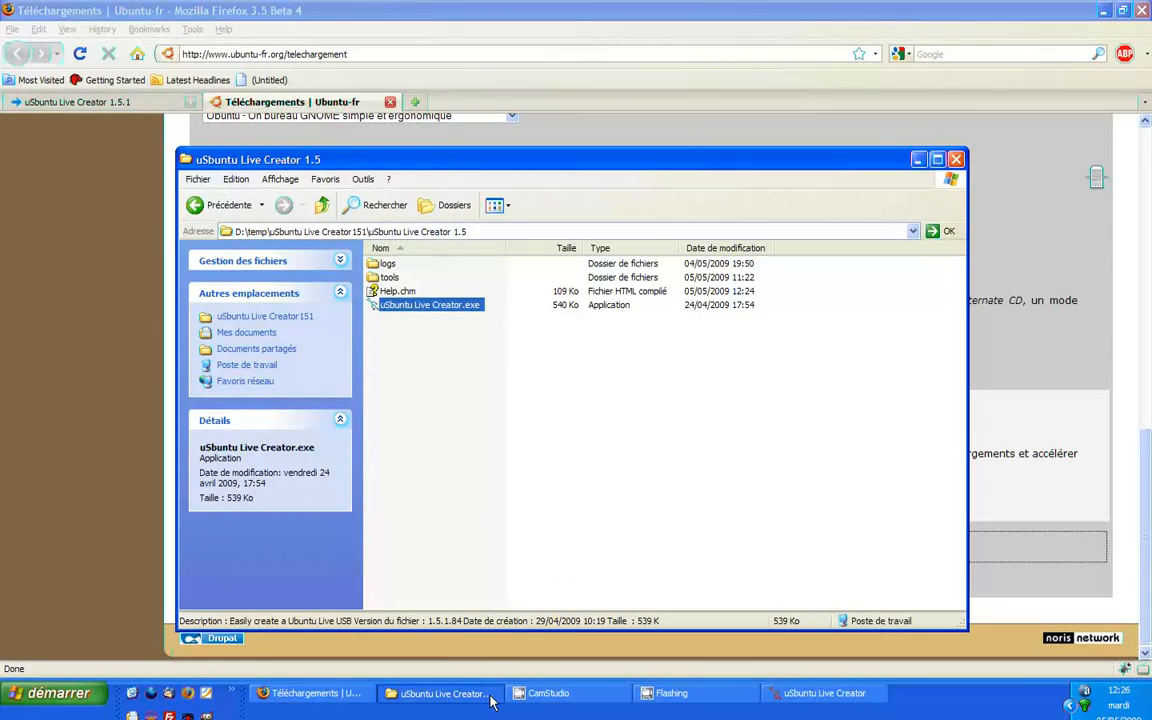
left_click(436, 697)
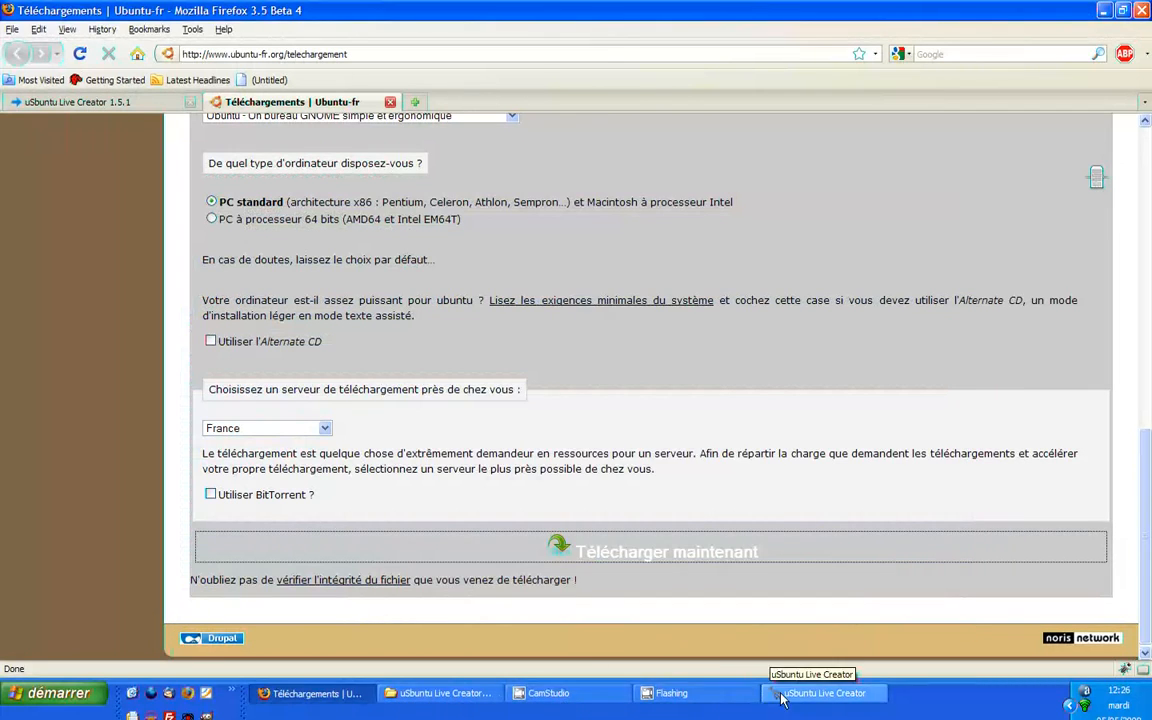
left_click(775, 700)
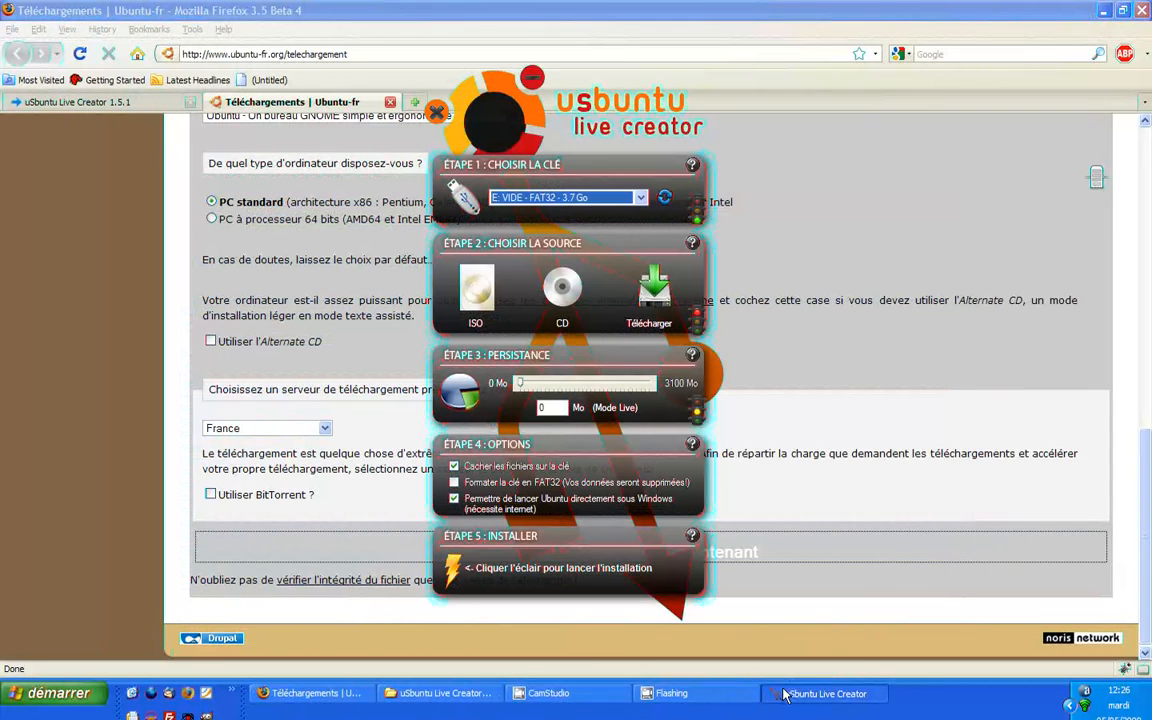
left_click(476, 287)
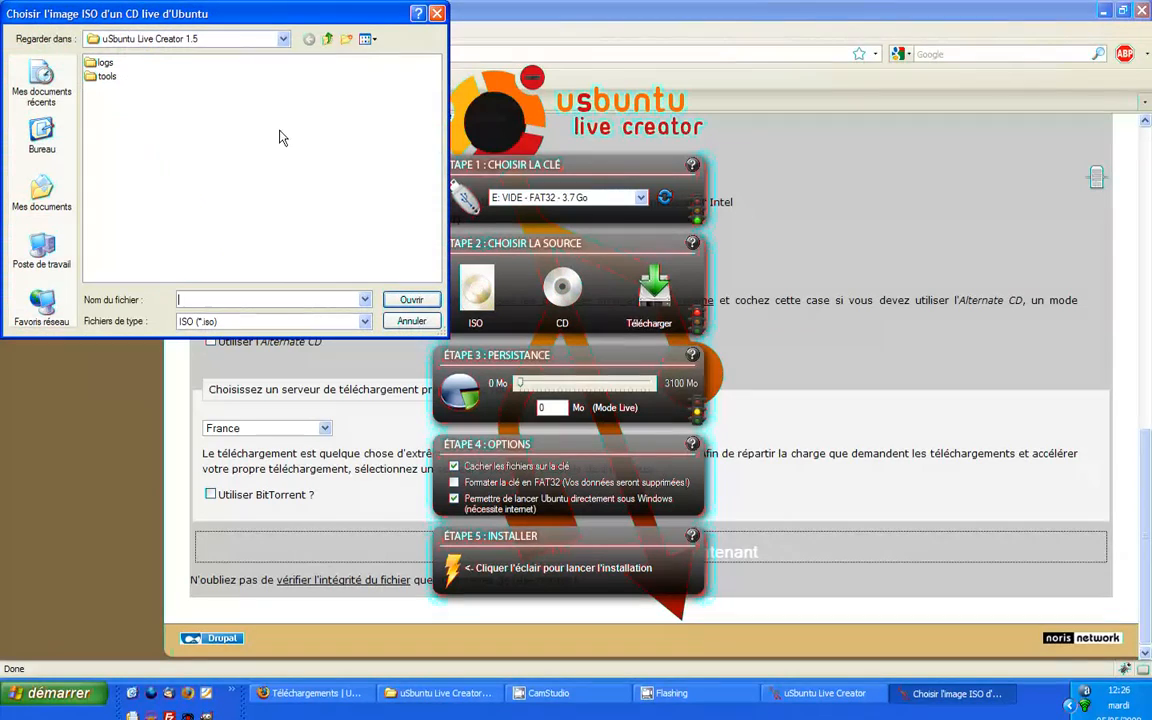
left_click(327, 39)
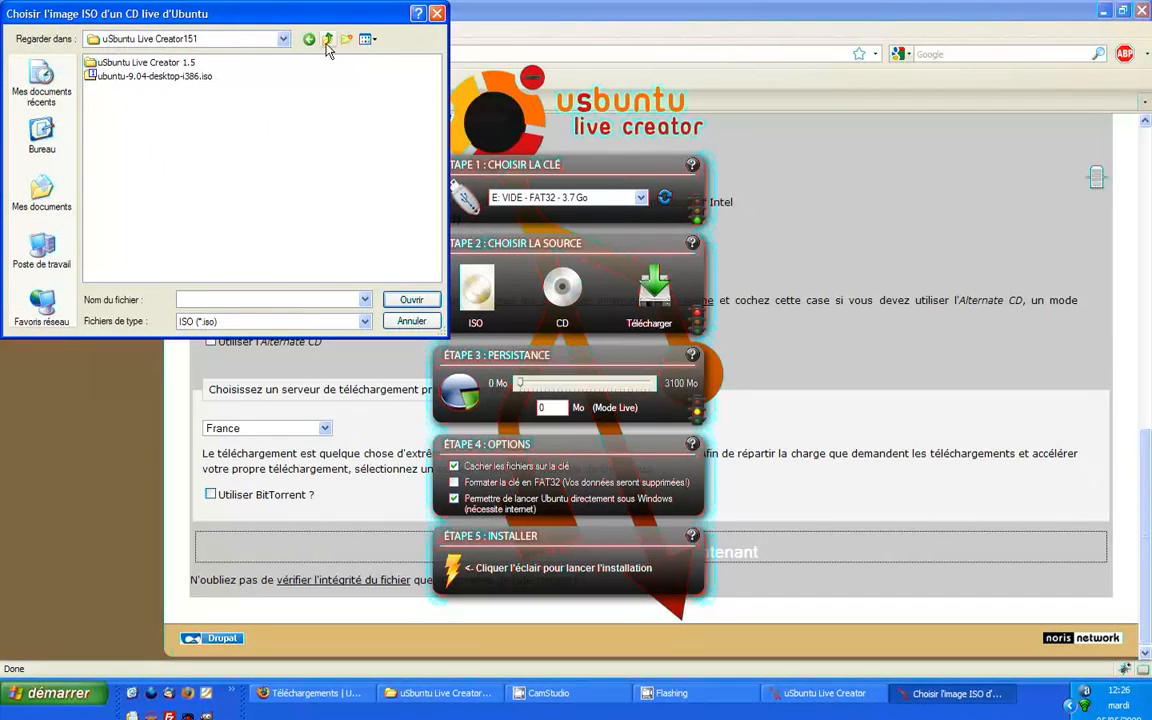
left_click(182, 80)
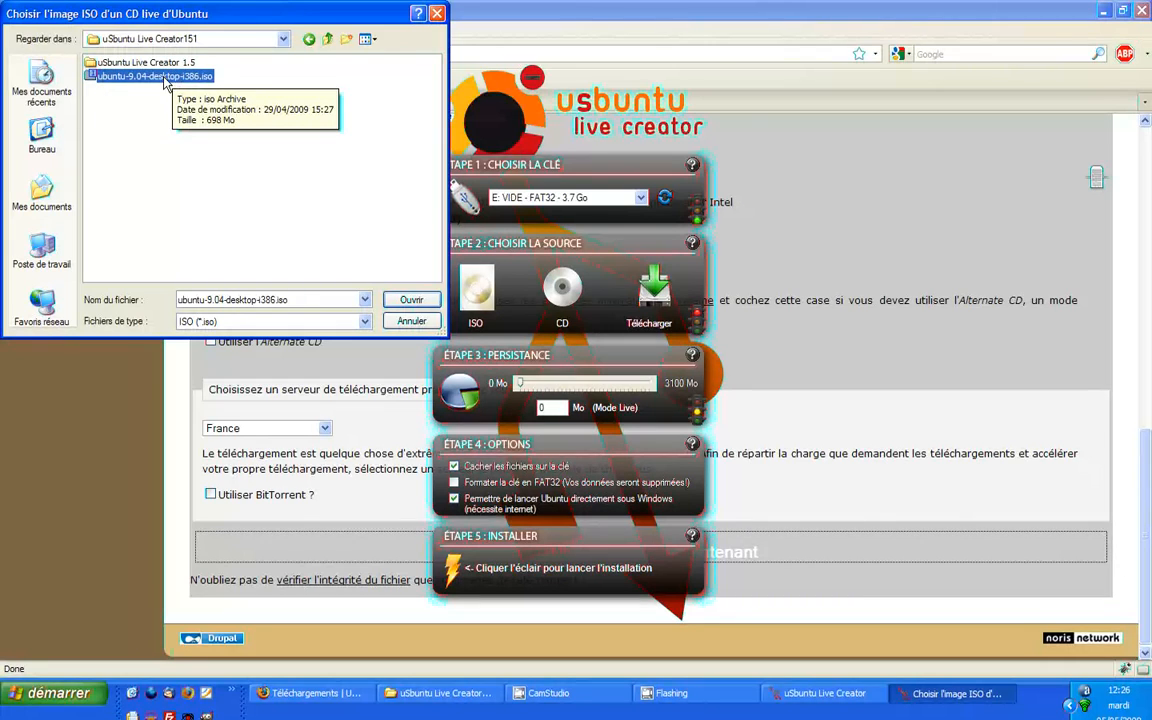
left_click(408, 300)
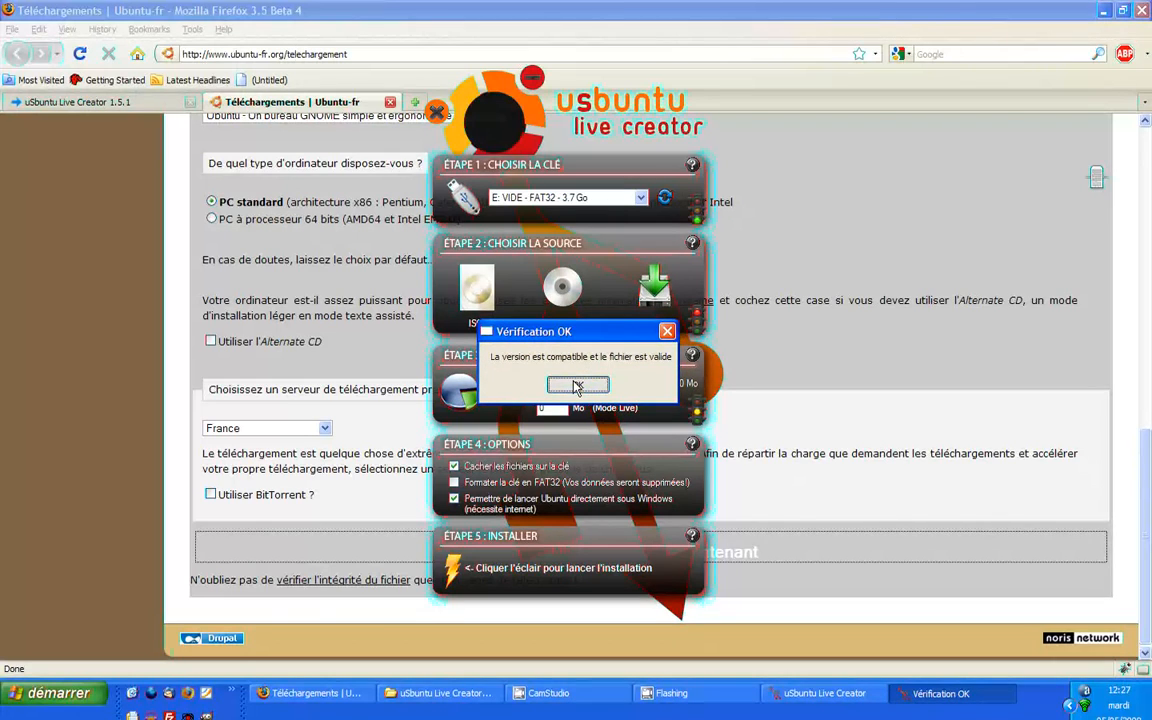
left_click(577, 387)
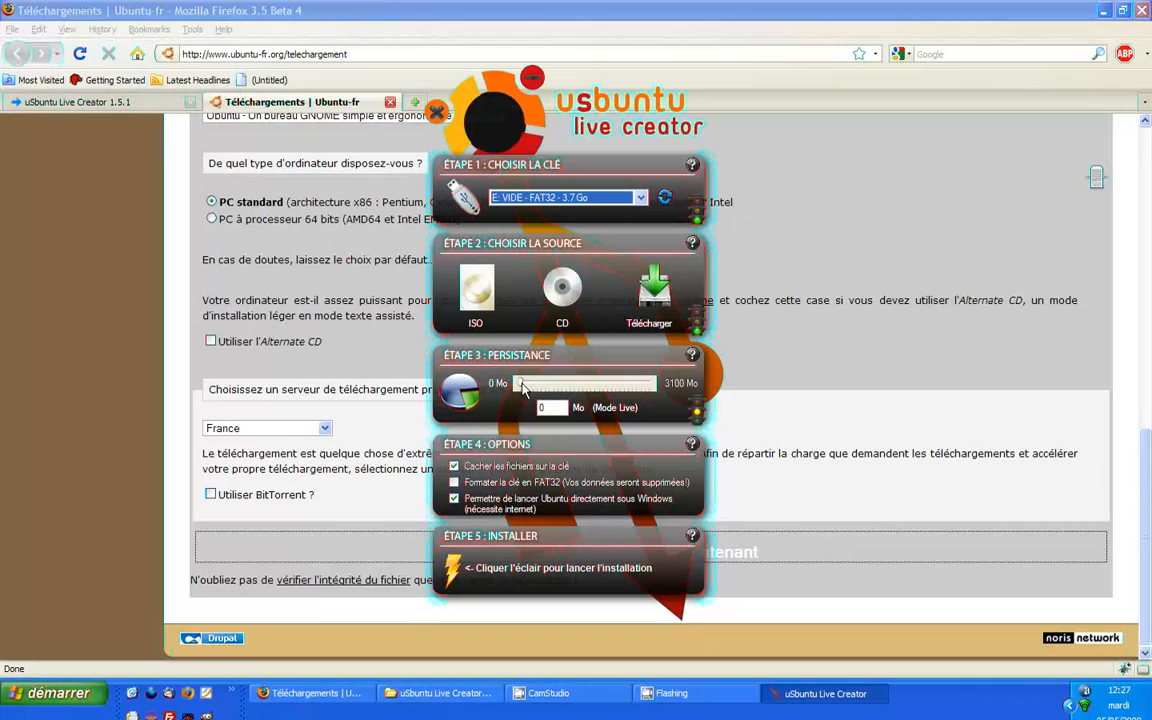
Step: Set the persistence size to 770 Mo and start the installation on the USB key
left_click_drag(522, 388, 550, 389)
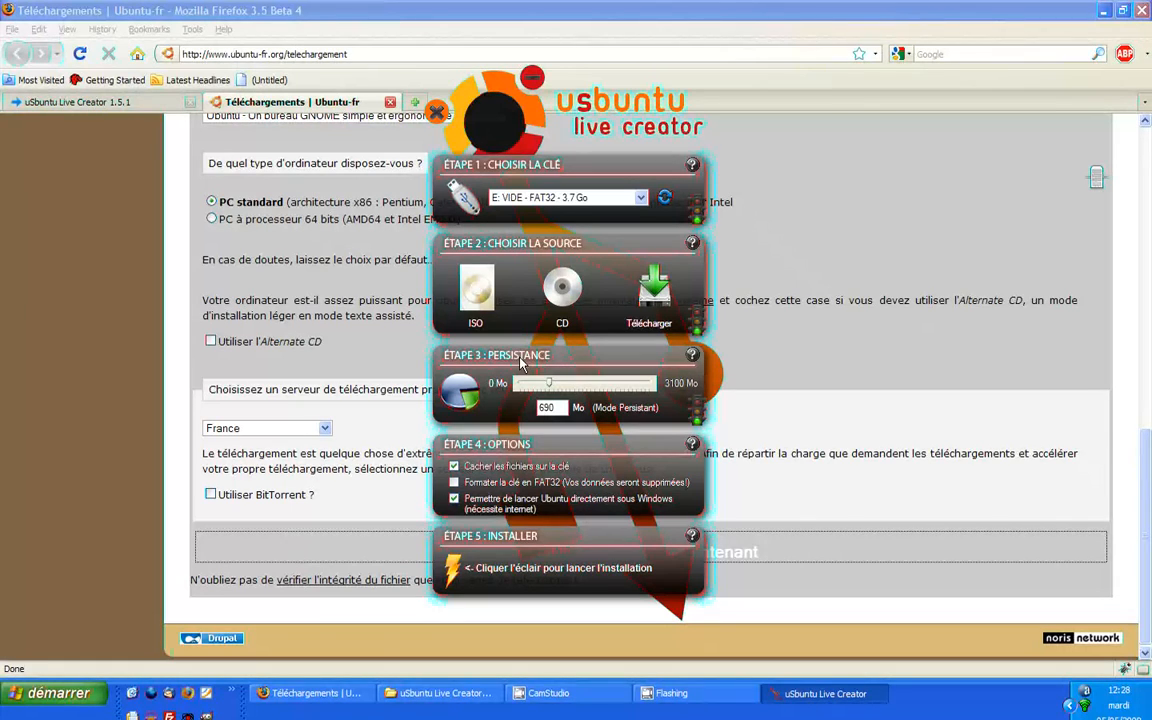
left_click_drag(549, 385, 553, 387)
left_click(455, 570)
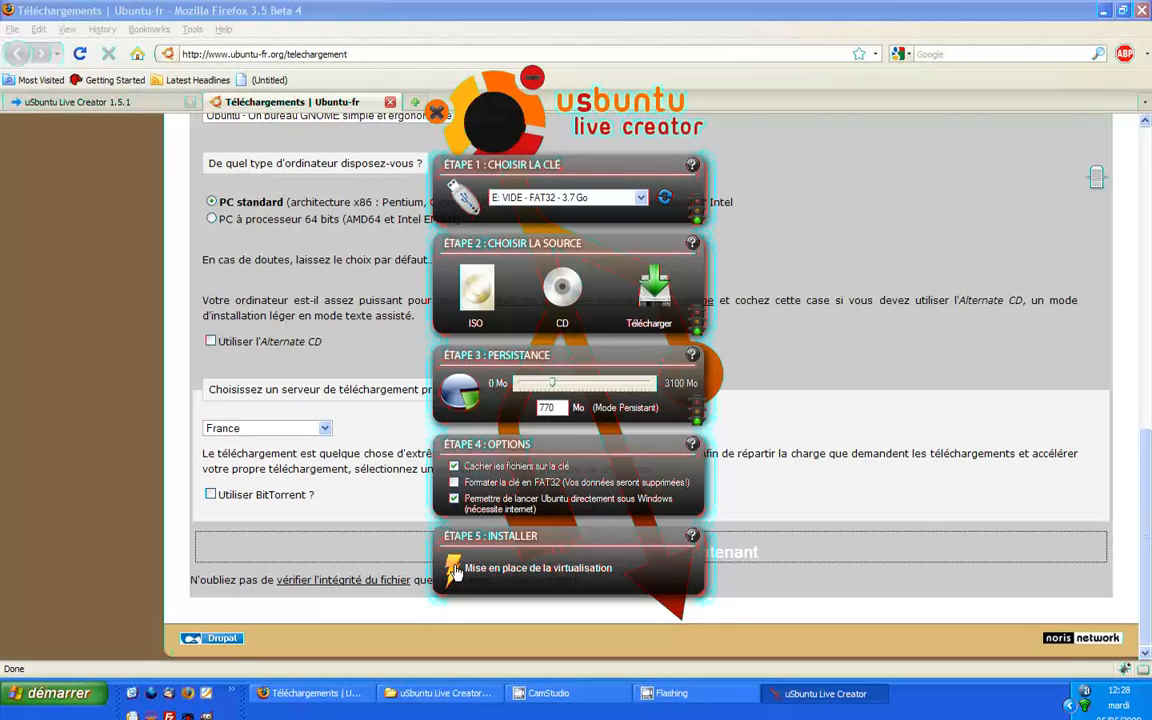